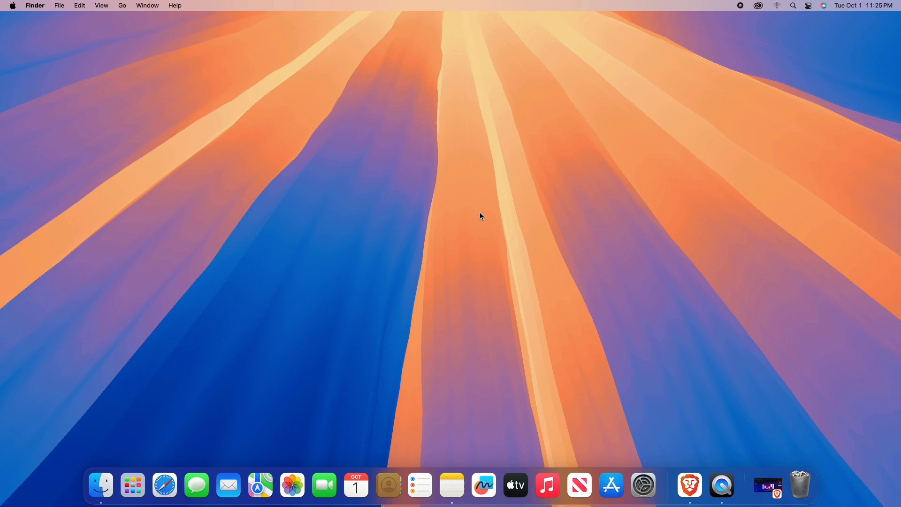
Test the keyboard volume keys, then list Control Center's sound outputs showing DELL U2719DC as current.
key("XF86AudioRaiseVolume")
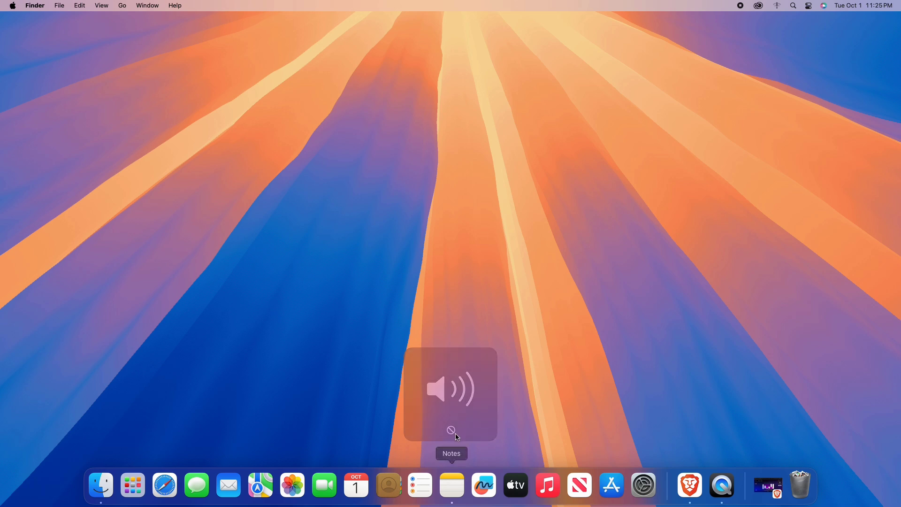
key("XF86AudioRaiseVolume")
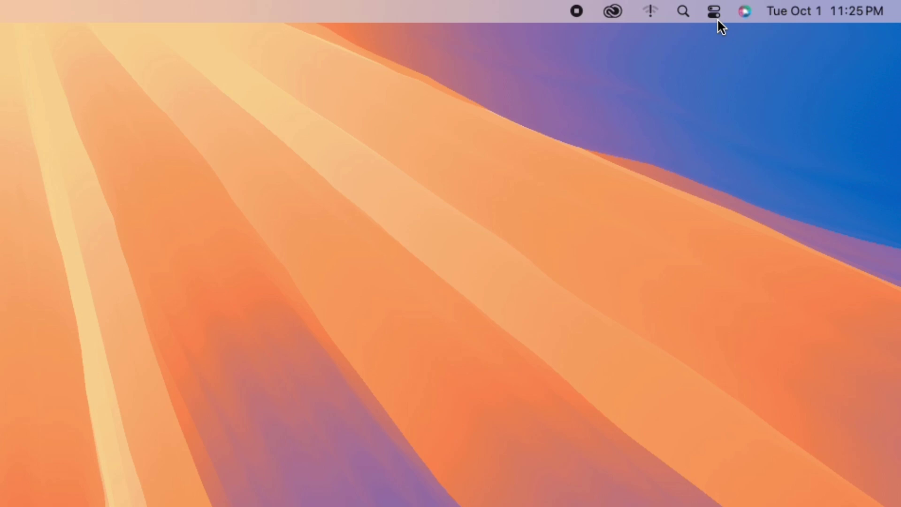
left_click(809, 6)
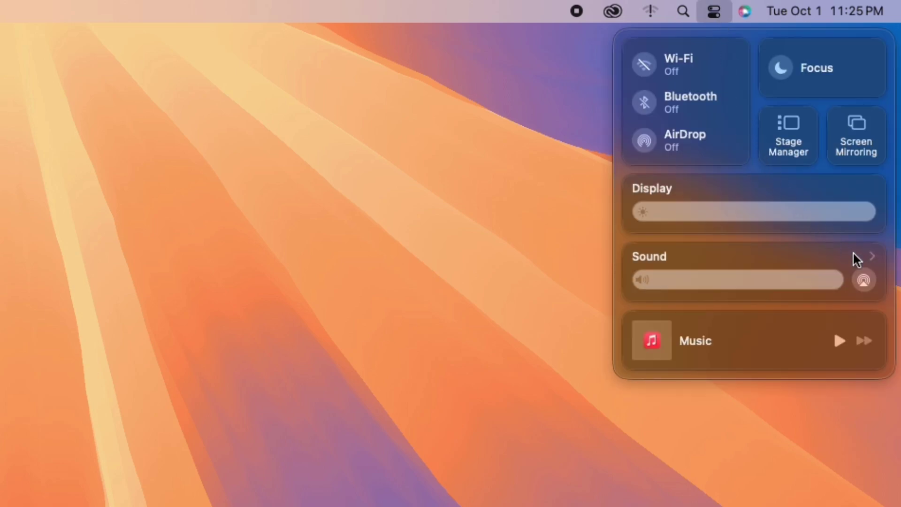
left_click(872, 255)
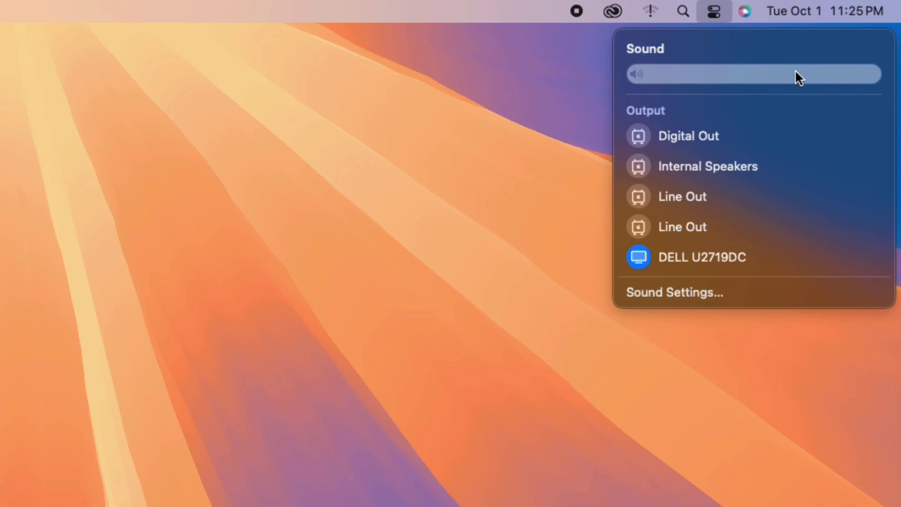
Select the DELL monitor's HDMI output in Sound Settings, then close System Settings.
left_click(692, 292)
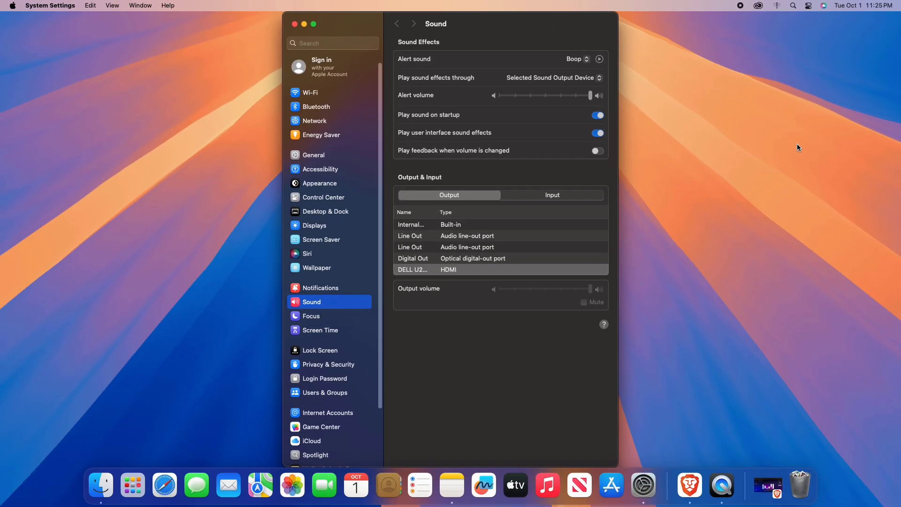
left_click(453, 271)
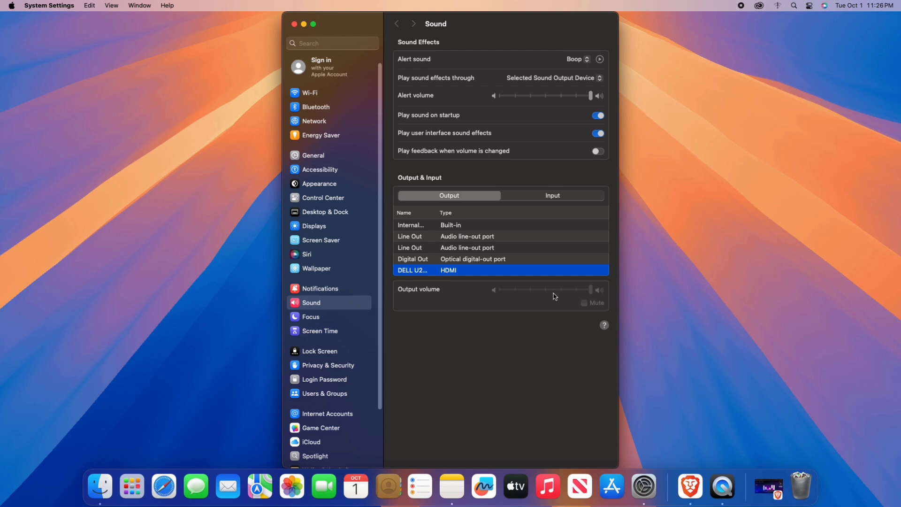
left_click(295, 25)
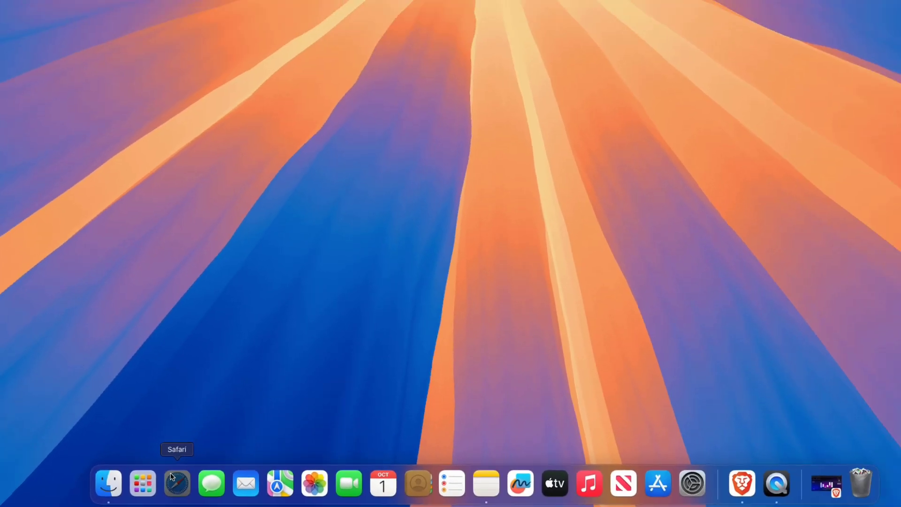
Load eqmac.app in Safari, start the eqMac Free Download, and allow downloads from eqmac.app.
left_click(261, 467)
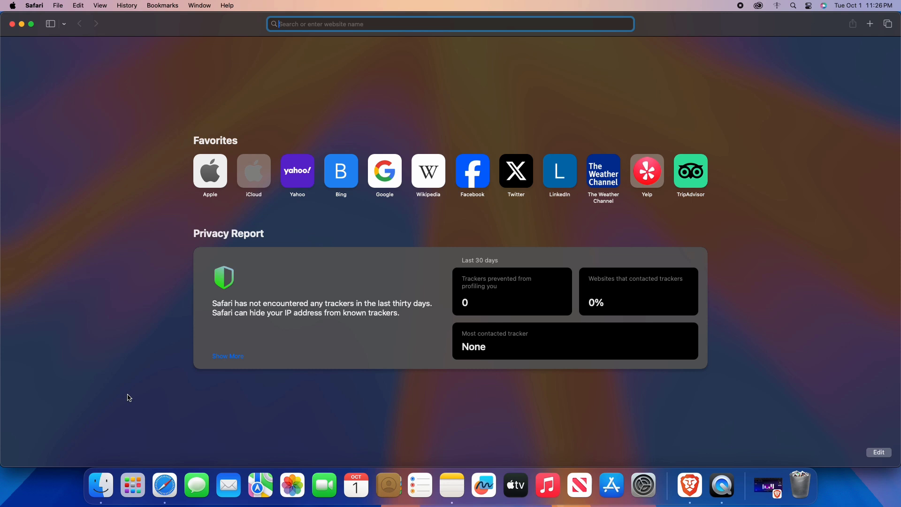
right_click(308, 28)
left_click(342, 62)
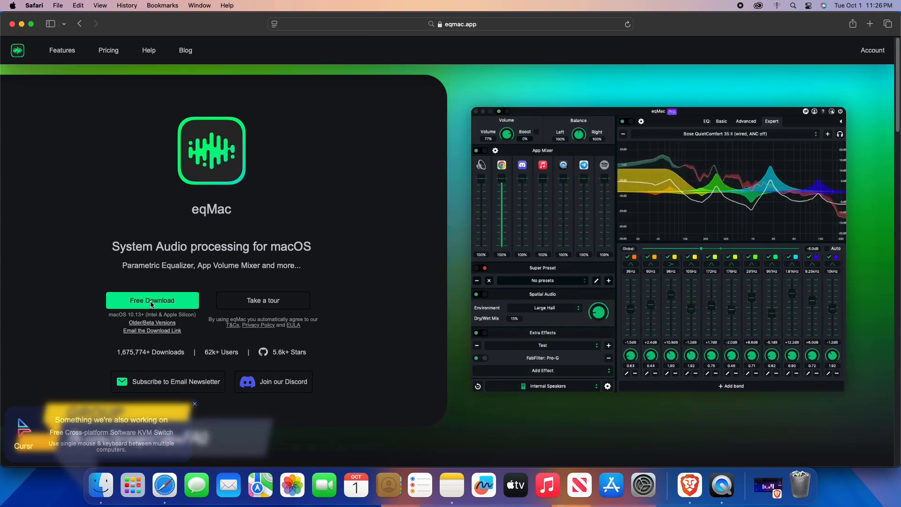
left_click(151, 304)
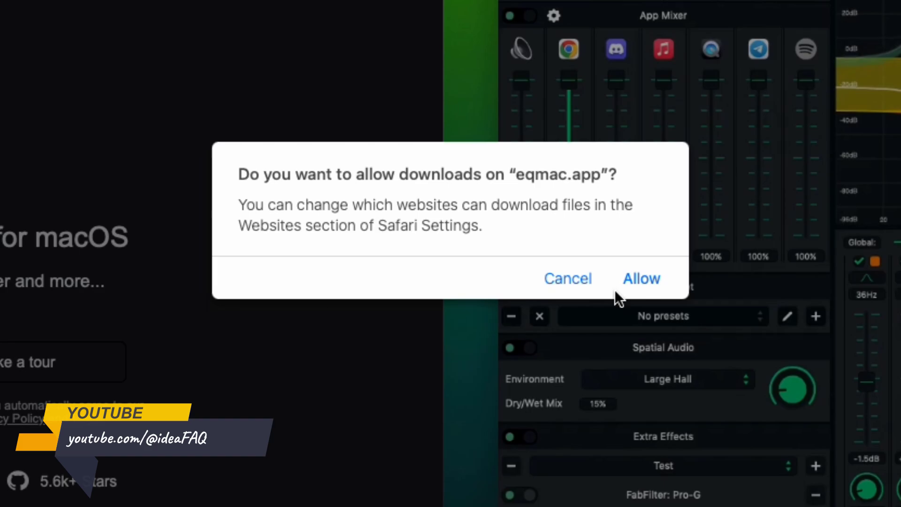
left_click(604, 274)
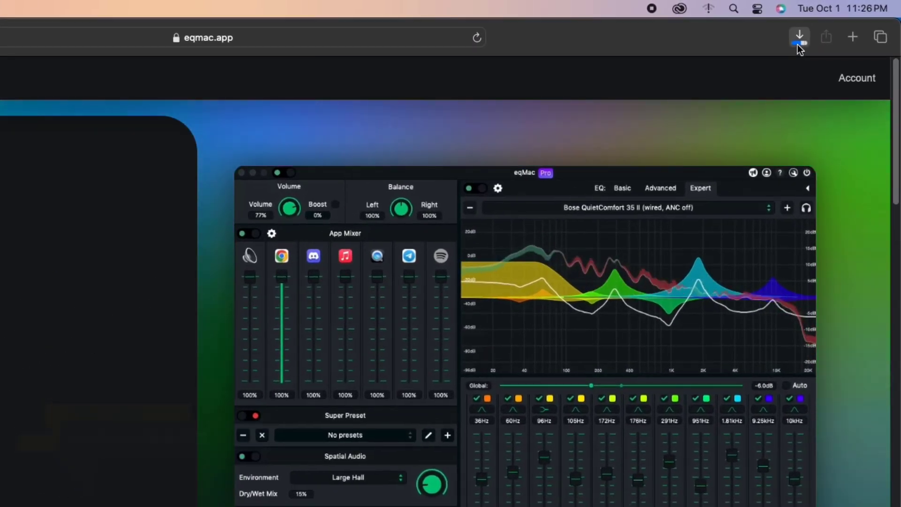
Open the downloaded eqMac.dmg (26.5 MB) from Safari's downloads list.
left_click(805, 40)
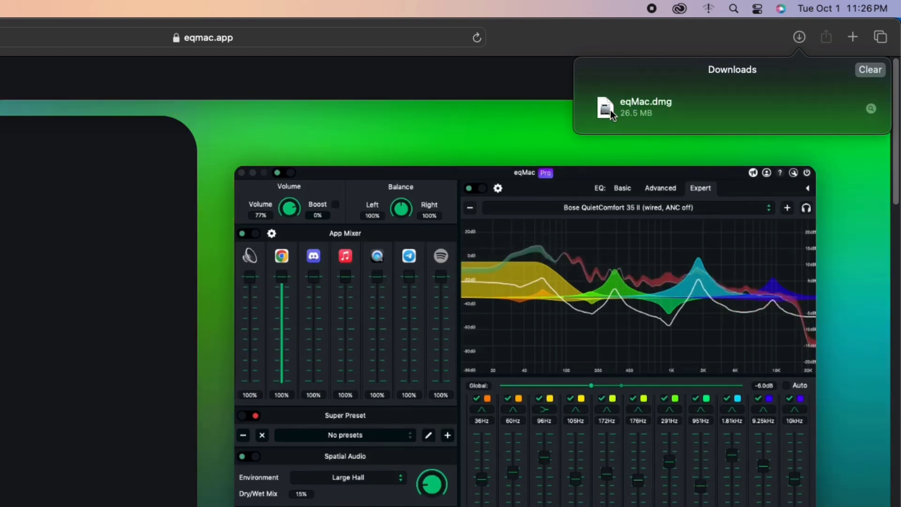
left_click(610, 109)
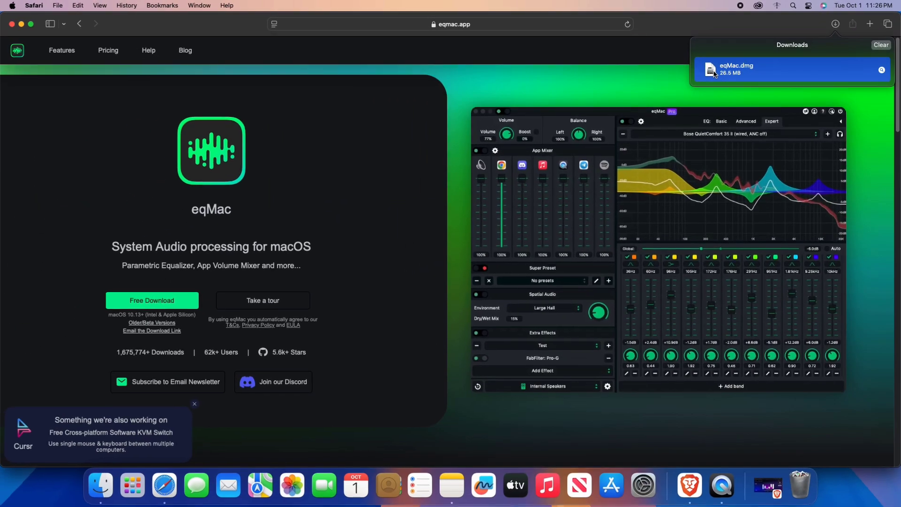
right_click(665, 95)
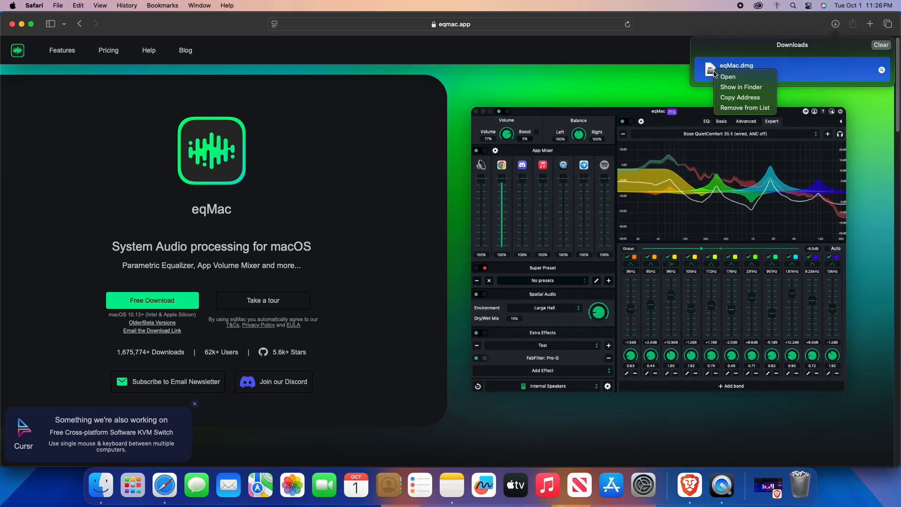
left_click(683, 101)
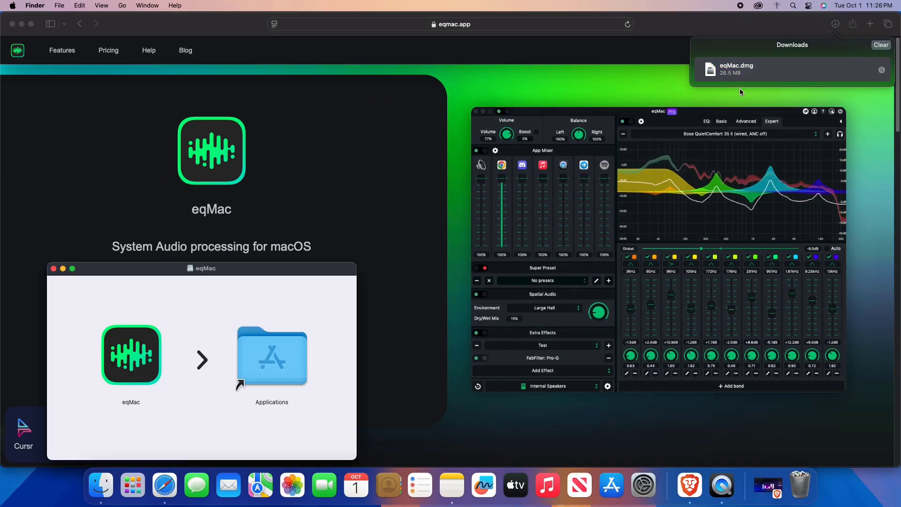
Close Safari, copy eqMac into Applications, and close the Applications and eqMac disk-image windows.
left_click(12, 26)
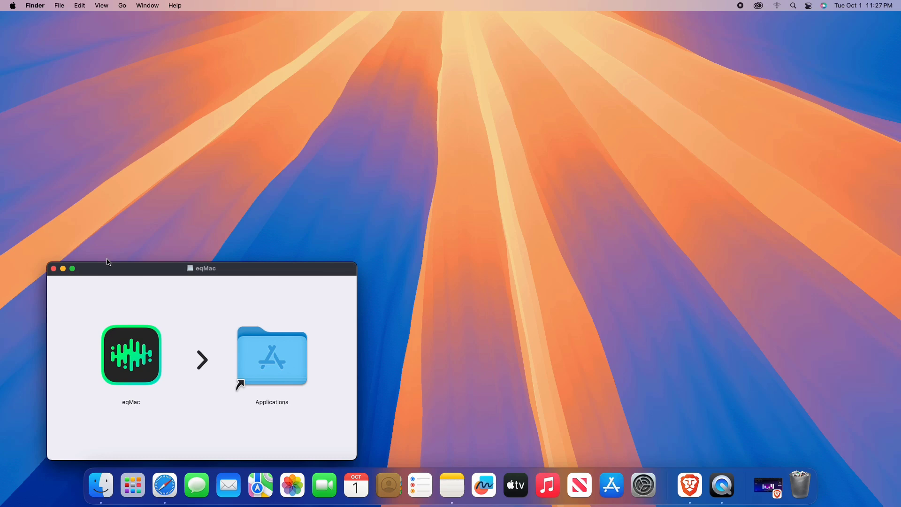
left_click_drag(114, 364, 269, 362)
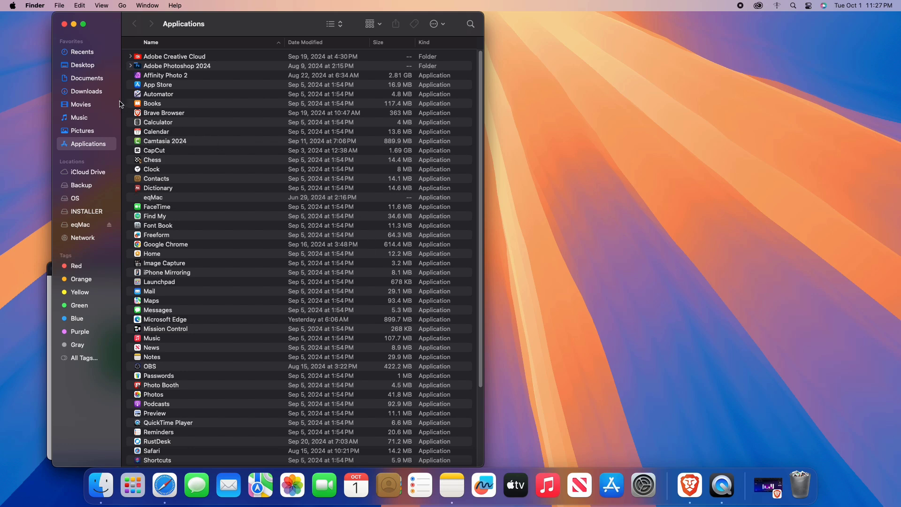
left_click(64, 24)
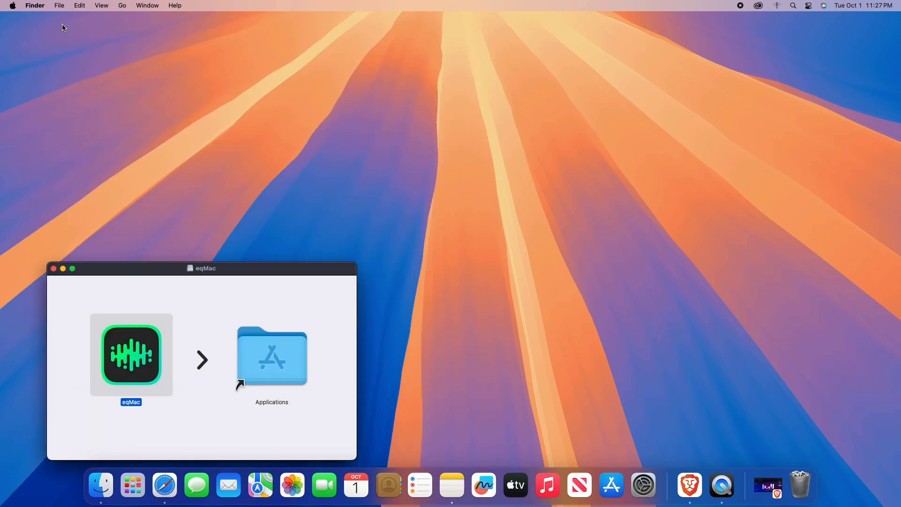
left_click(54, 269)
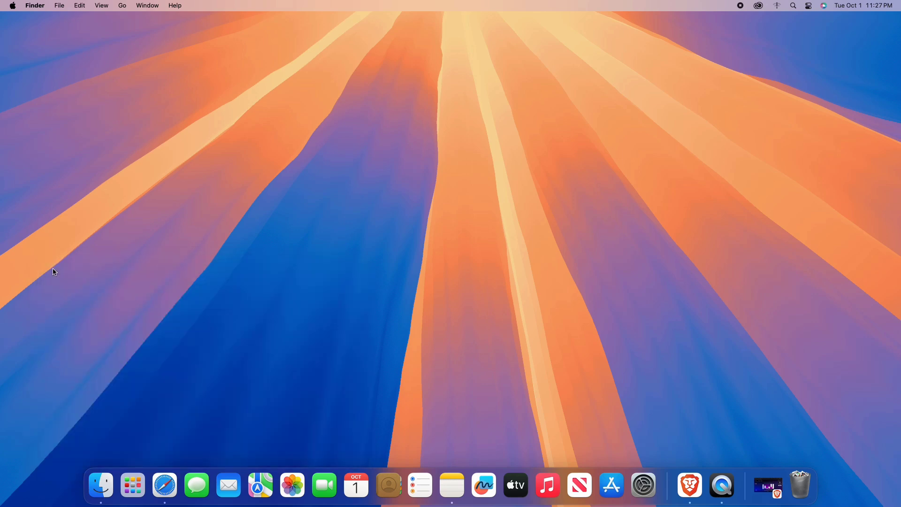
Launch eqMac from the second page of Launchpad, leaving the Other folder closed.
left_click(133, 491)
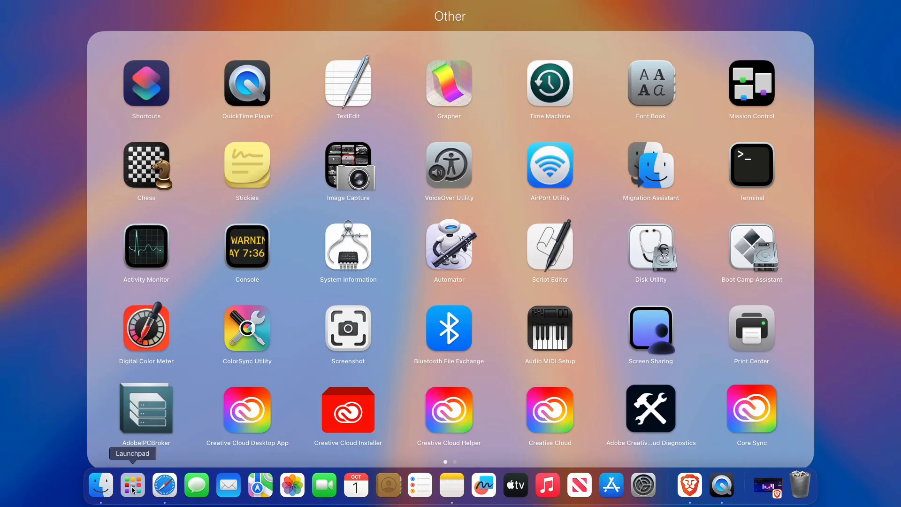
left_click(47, 372)
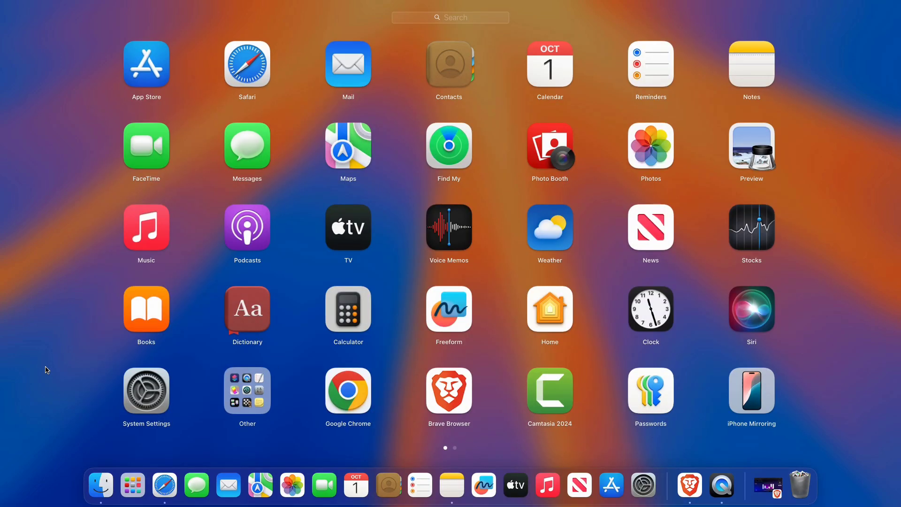
left_click_drag(820, 350, 487, 351)
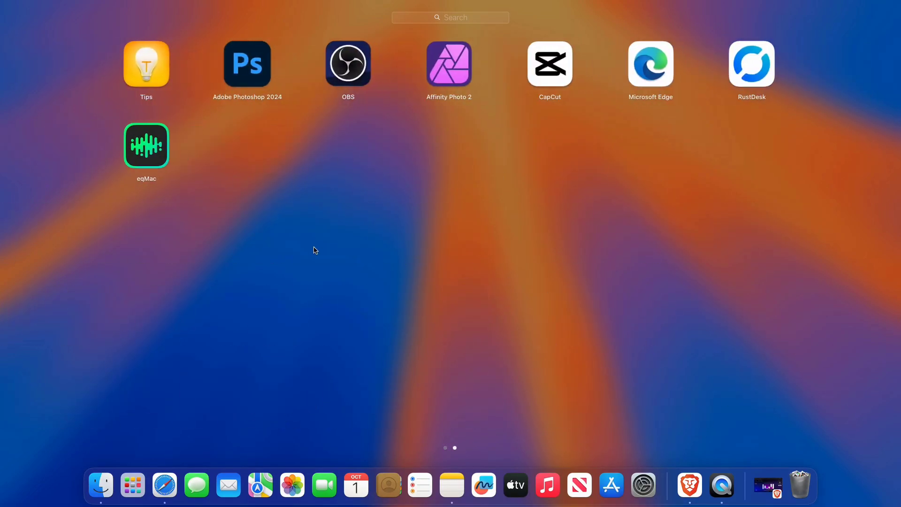
left_click(151, 155)
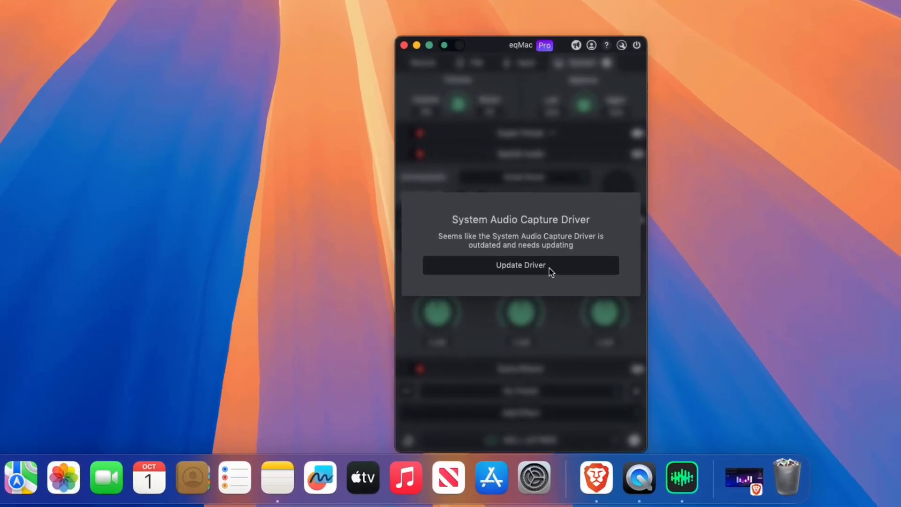
Update eqMac's System Audio Capture Driver to unlock the Basic EQ window.
left_click(550, 267)
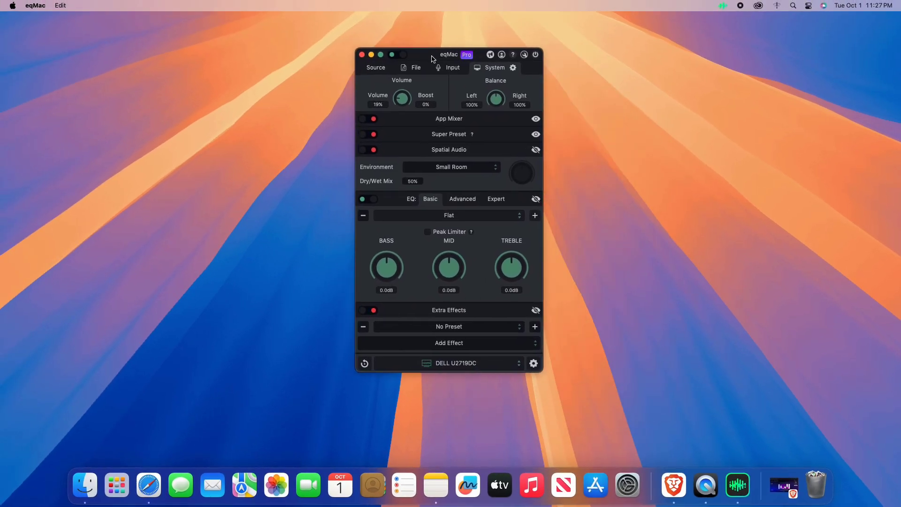
Set eqMac's output device to the DELL U2719DC monitor.
left_click_drag(432, 58, 435, 58)
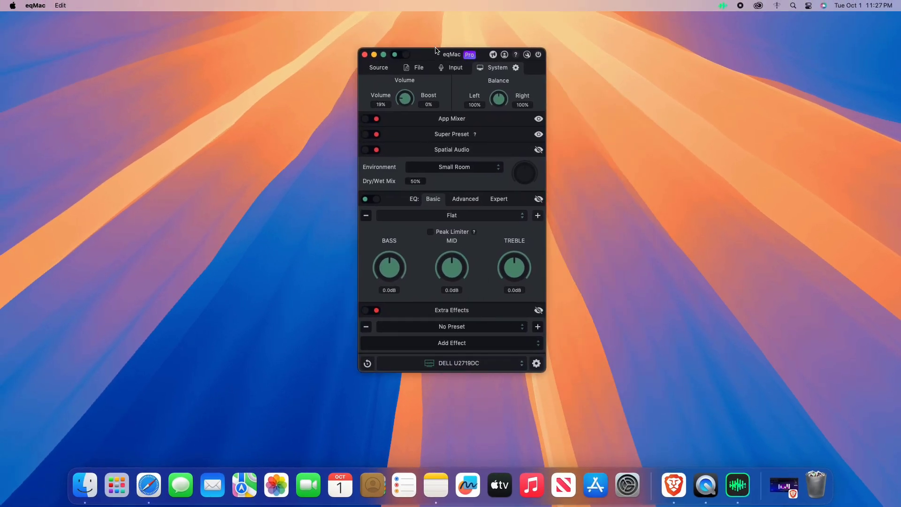
left_click(479, 364)
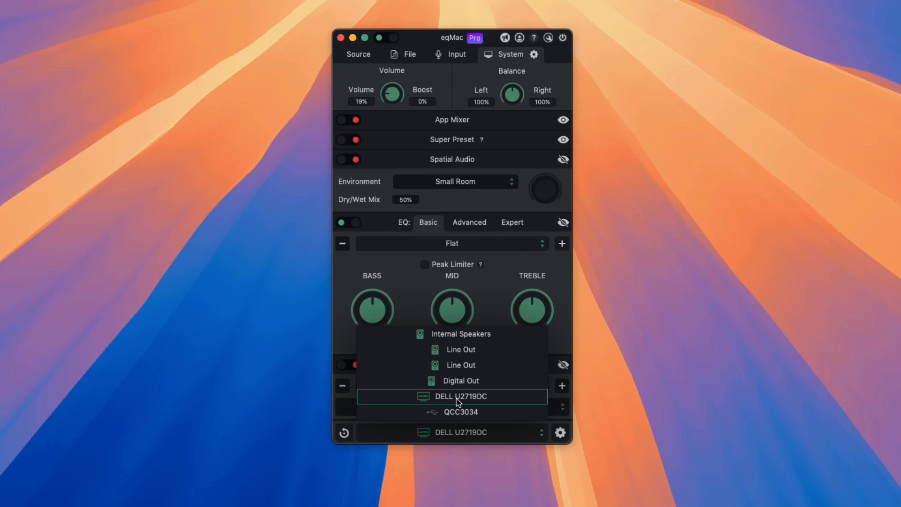
left_click(456, 399)
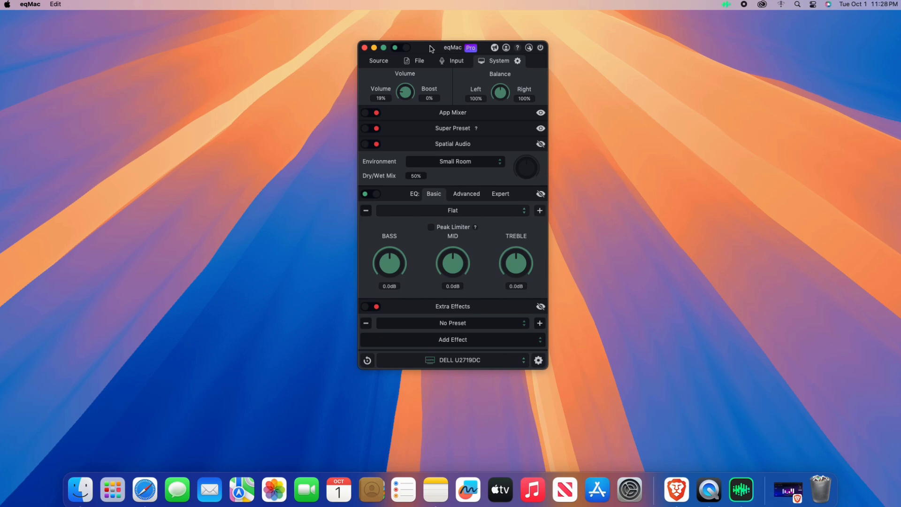
Test the keyboard volume keys, confirming they change volume, and close the eqMac window.
left_click_drag(431, 36, 432, 35)
key("XF86AudioRaiseVolume")
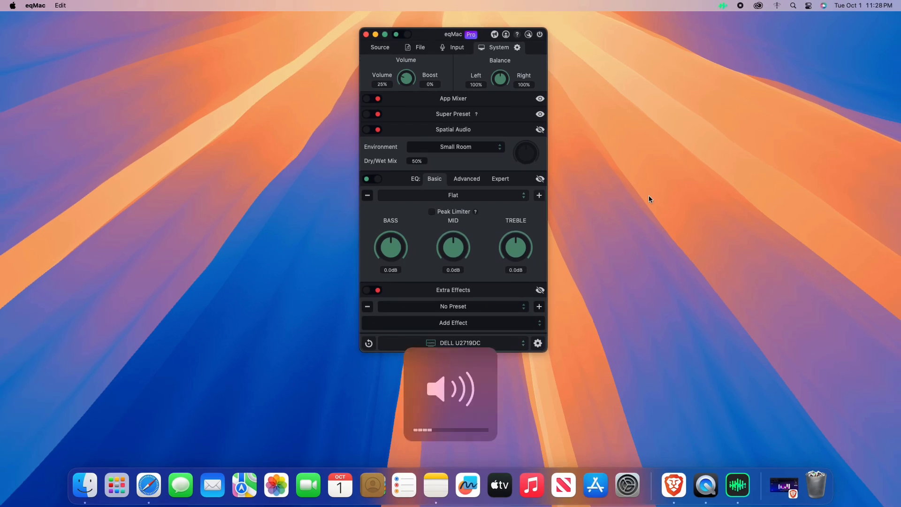
key("XF86AudioRaiseVolume")
key("XF86AudioRaiseVolume")
key("XF86AudioRaiseVolume")
left_click(367, 35)
key("XF86AudioLowerVolume")
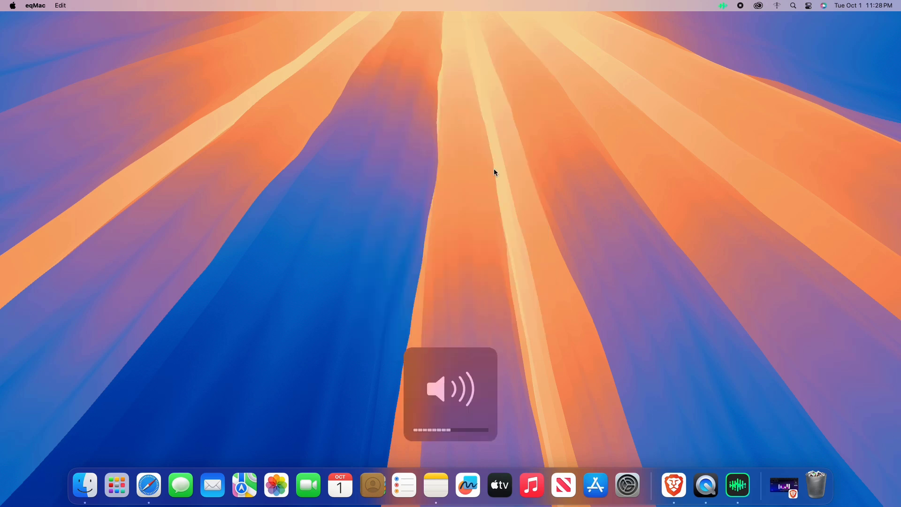
key("XF86AudioRaiseVolume")
key("XF86AudioRaiseVolume")
key("XF86AudioRaiseVolume")
key("XF86AudioRaiseVolume")
key("XF86AudioRaiseVolume")
key("XF86AudioRaiseVolume")
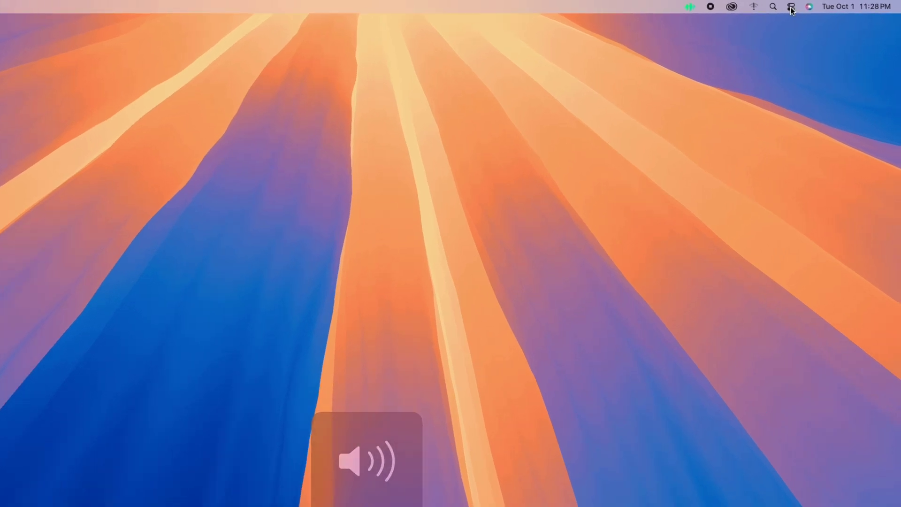
Confirm DELL U2719DC (eqMac) output in Control Center, nudge the volume, and open Sound settings.
left_click(810, 5)
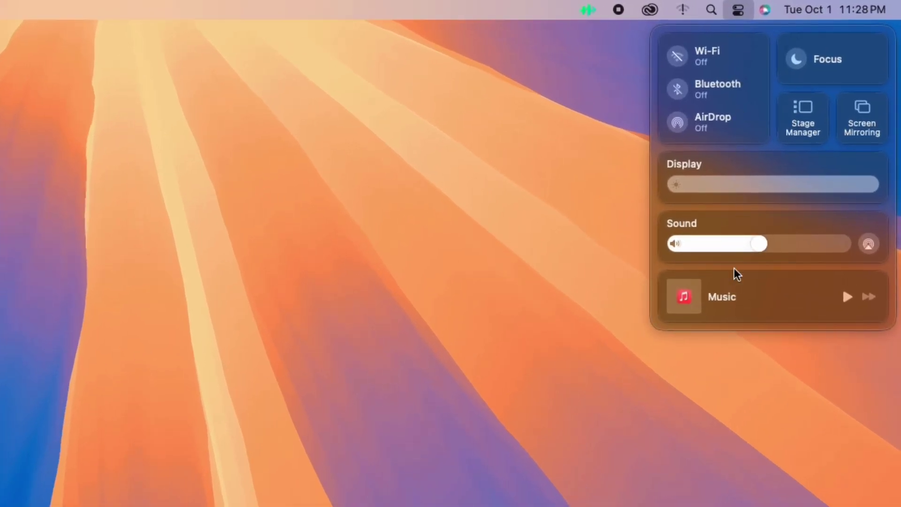
left_click(875, 224)
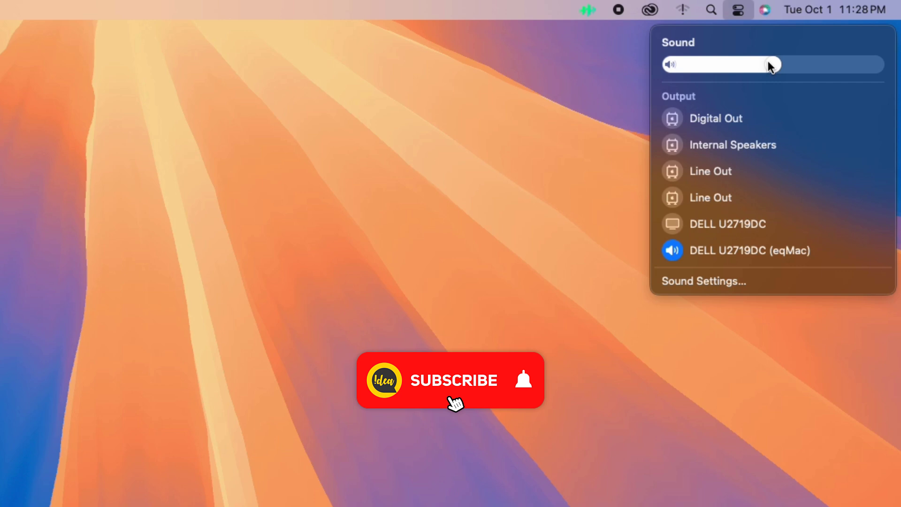
mouse_move(773, 63)
left_mouse_down()
mouse_move(829, 63)
mouse_move(773, 60)
left_mouse_up()
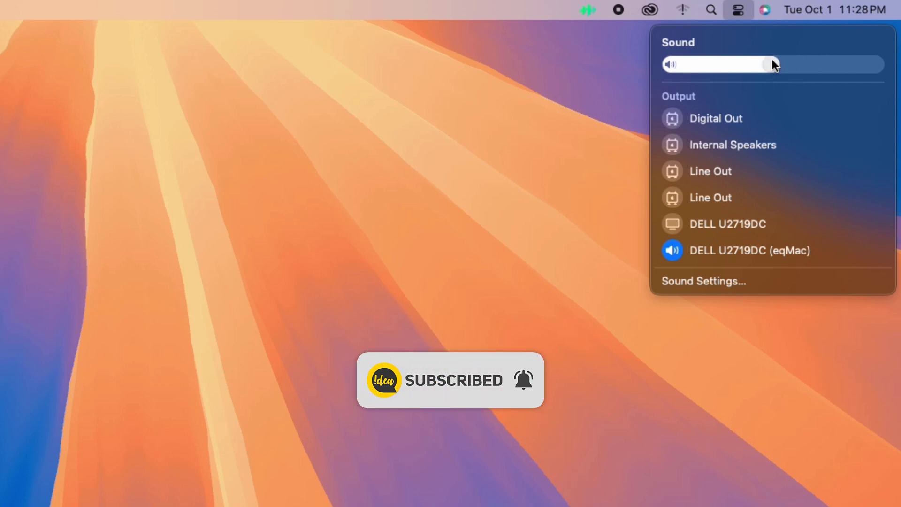
left_click(694, 280)
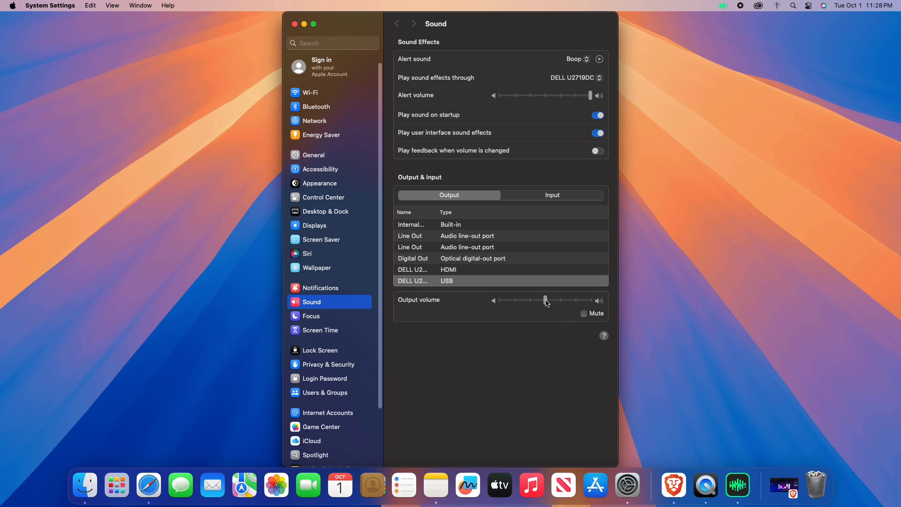
Raise the DELL output volume slightly in the Sound pane and close System Settings.
left_click_drag(546, 301, 562, 304)
left_click(294, 23)
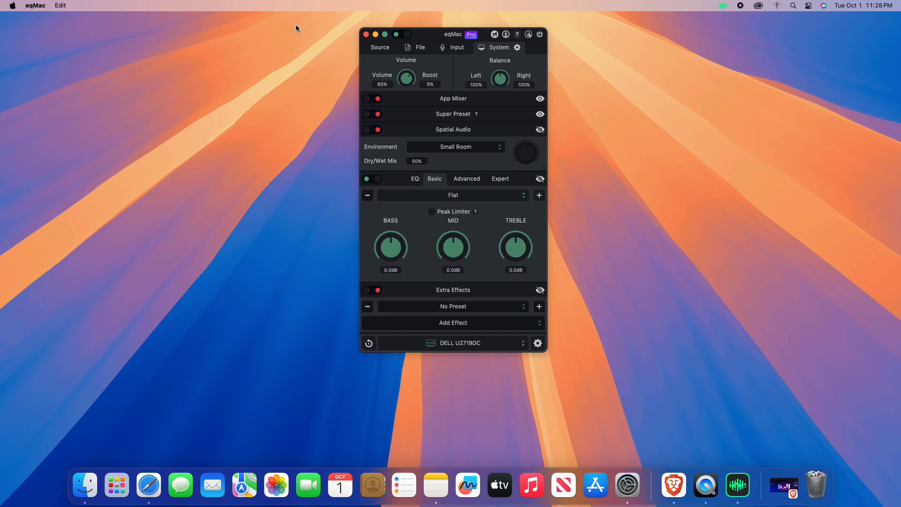
Close eqMac and test the keyboard volume keys: raise, lower, mute and unmute on the monitor output.
left_click(366, 35)
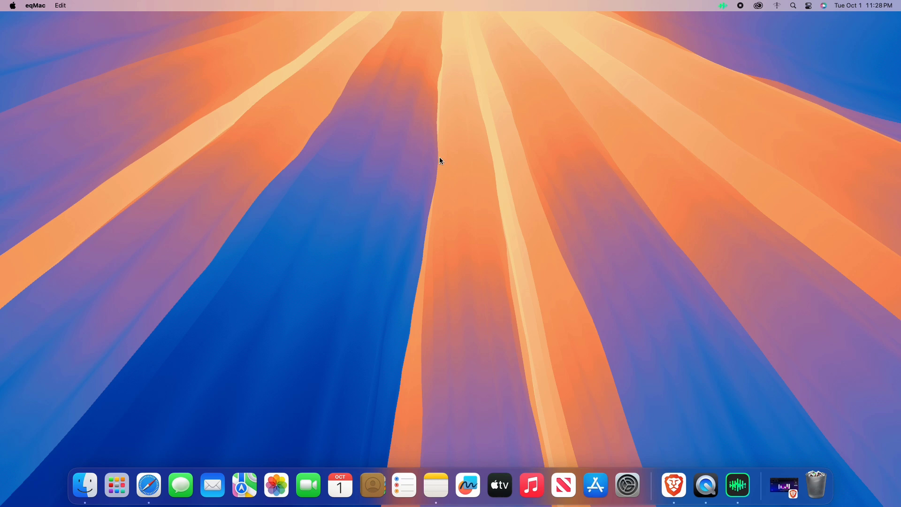
key("XF86AudioRaiseVolume")
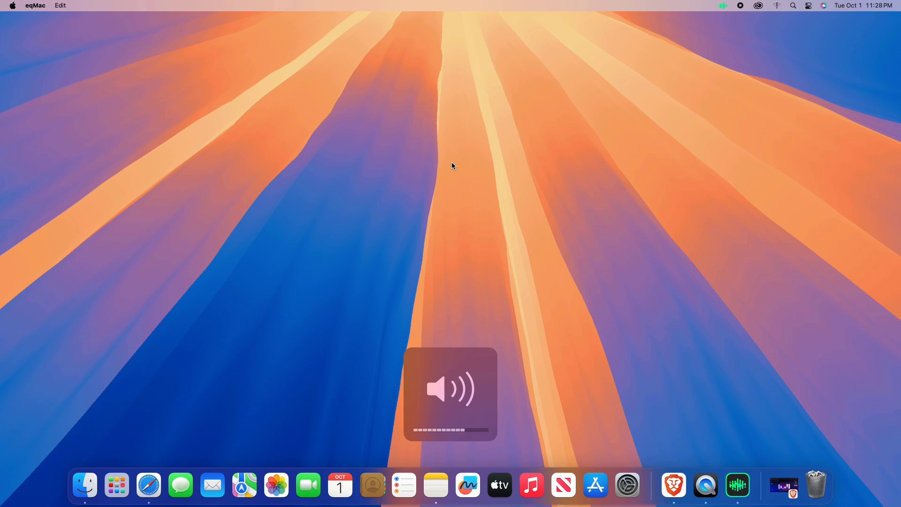
key("XF86AudioLowerVolume")
key("XF86AudioLowerVolume")
key("XF86AudioLowerVolume")
key("XF86AudioLowerVolume")
key("XF86AudioLowerVolume")
key("XF86AudioLowerVolume")
key("XF86AudioLowerVolume")
key("XF86AudioLowerVolume")
key("XF86AudioLowerVolume")
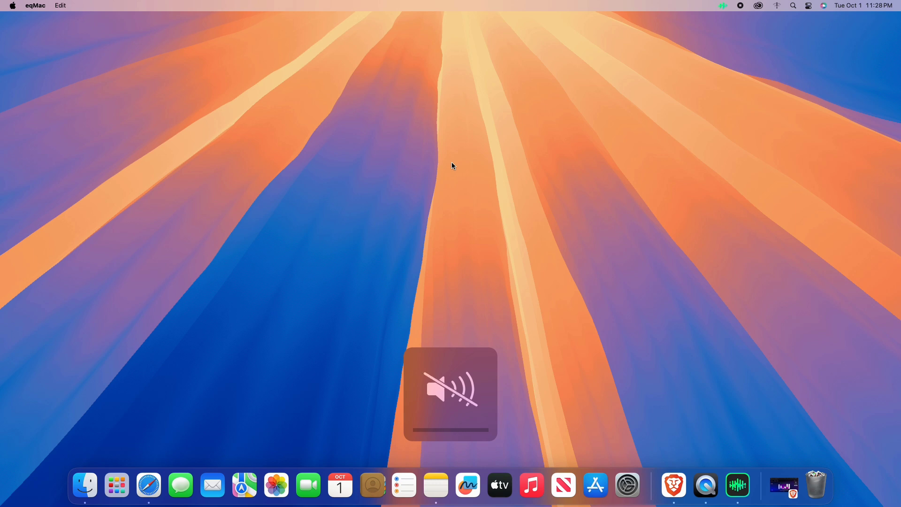
key("XF86AudioRaiseVolume")
key("XF86AudioRaiseVolume")
key("XF86AudioRaiseVolume")
key("XF86AudioRaiseVolume")
key("XF86AudioRaiseVolume")
key("XF86AudioRaiseVolume")
key("XF86AudioRaiseVolume")
key("XF86AudioRaiseVolume")
key("XF86AudioRaiseVolume")
key("XF86AudioRaiseVolume")
key("XF86AudioRaiseVolume")
key("XF86AudioRaiseVolume")
key("XF86AudioRaiseVolume")
key("XF86AudioRaiseVolume")
key("XF86AudioRaiseVolume")
key("XF86AudioRaiseVolume")
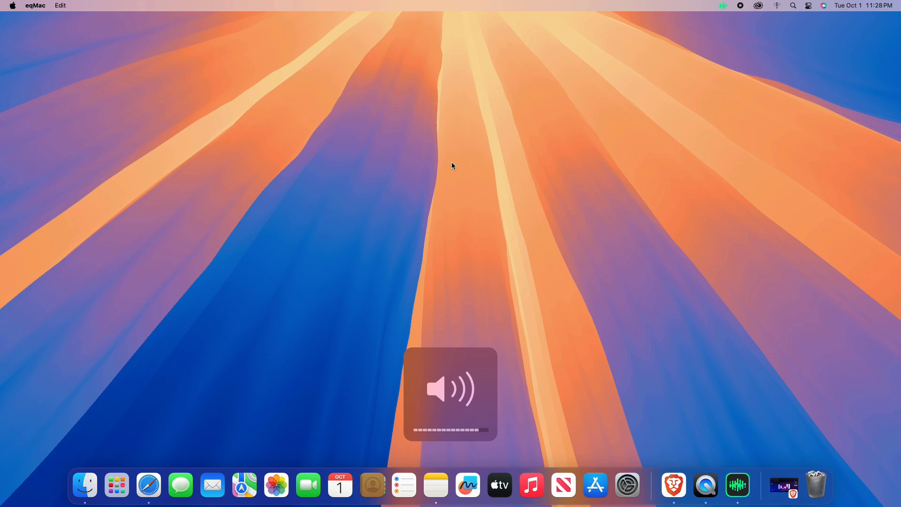
key("XF86AudioMute")
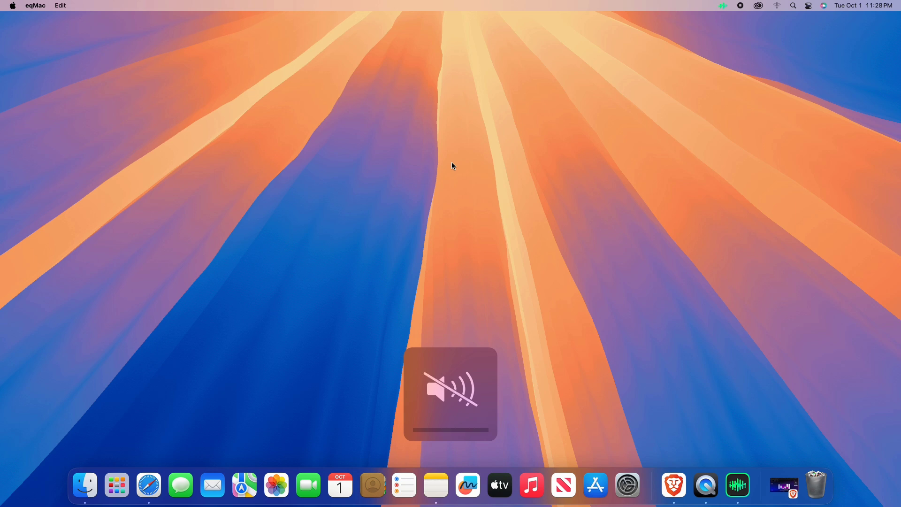
key("XF86AudioMute")
key("XF86AudioLowerVolume")
key("XF86AudioLowerVolume")
key("XF86AudioLowerVolume")
key("XF86AudioLowerVolume")
key("XF86AudioLowerVolume")
key("XF86AudioLowerVolume")
key("XF86AudioLowerVolume")
key("XF86AudioLowerVolume")
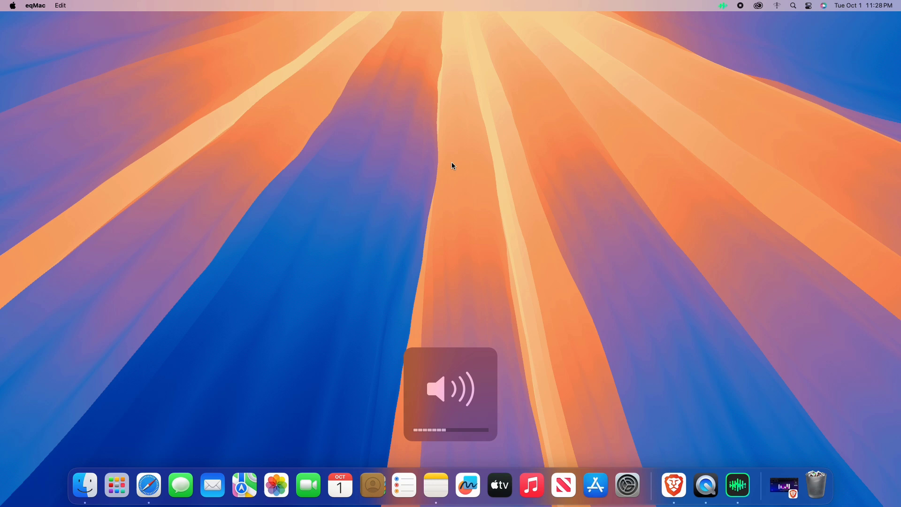